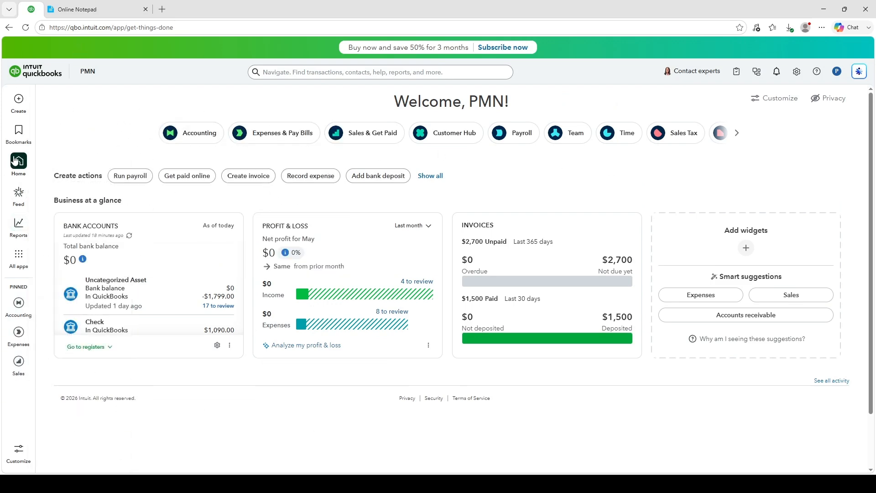
click(114, 4)
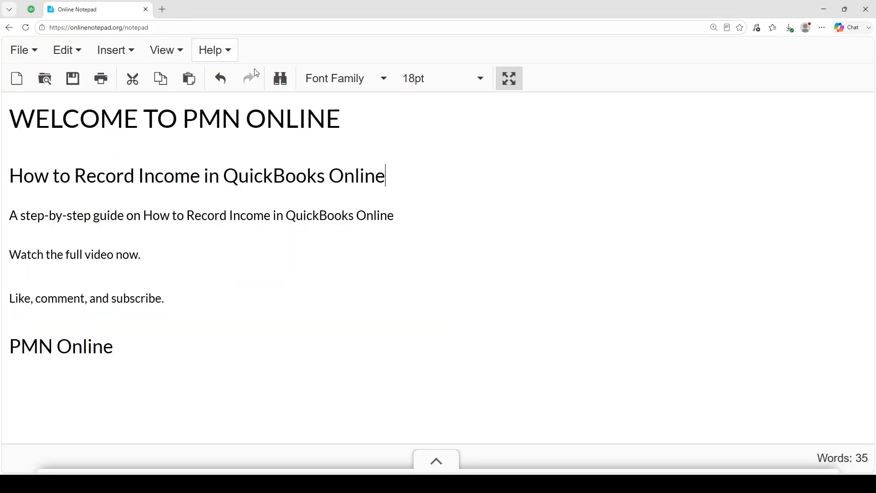
click(305, 262)
click(393, 214)
click(31, 10)
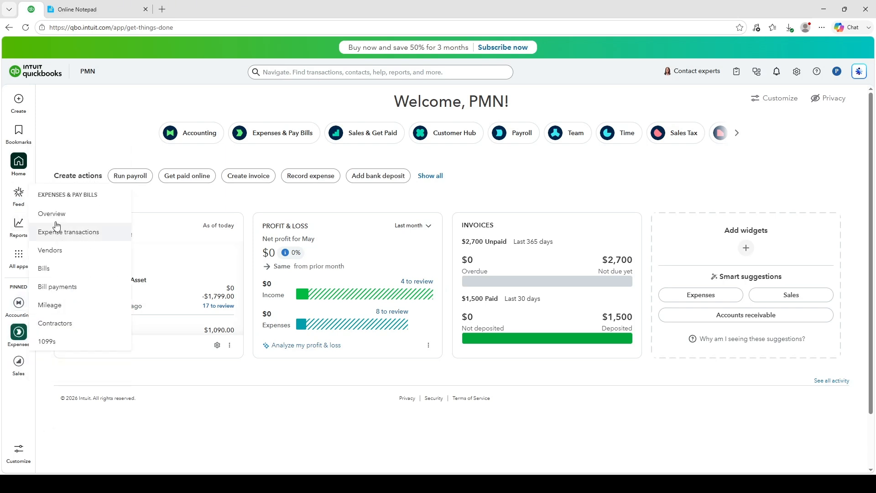
click(93, 9)
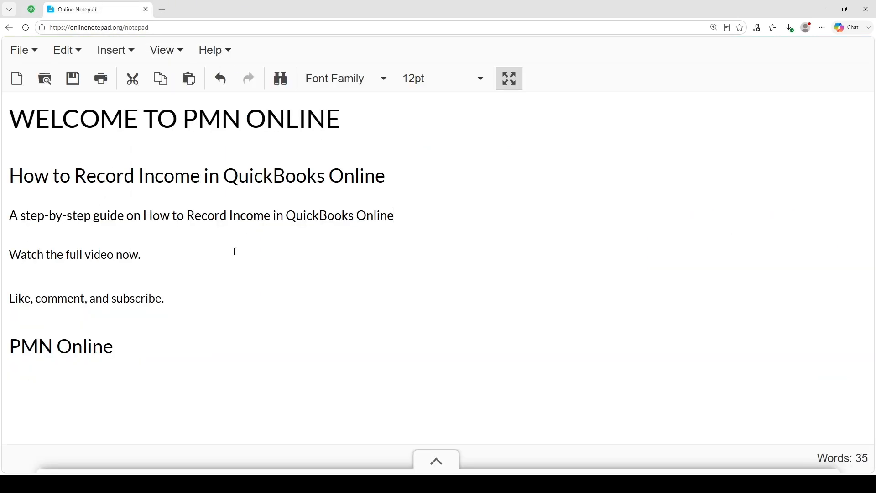
click(215, 265)
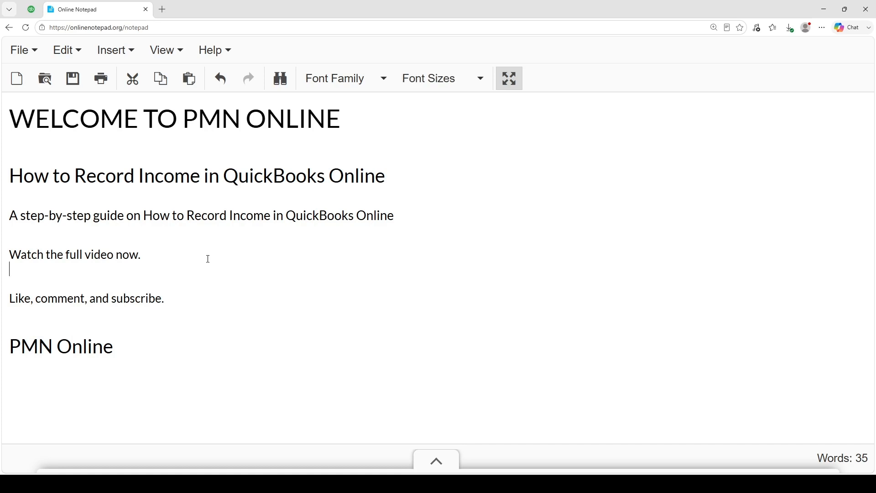
click(413, 204)
click(366, 198)
click(246, 241)
click(31, 9)
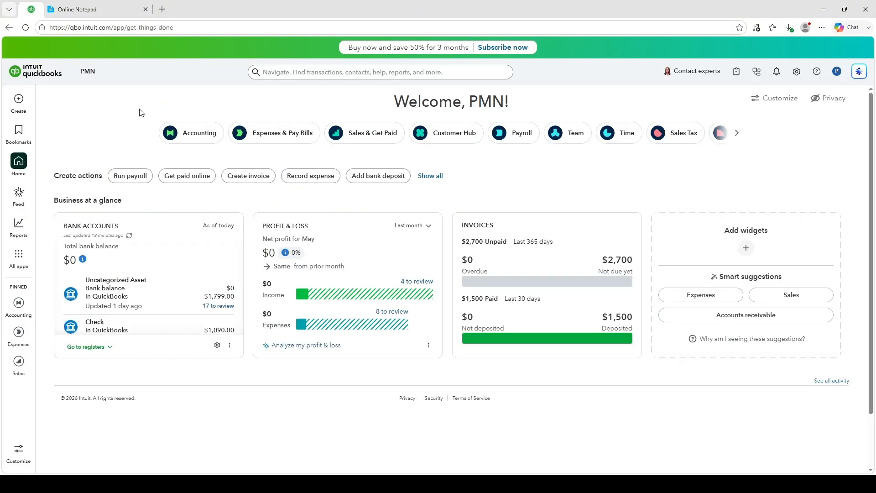
Step: Start a new bank deposit and open the form for adding a new deposit account
click(16, 102)
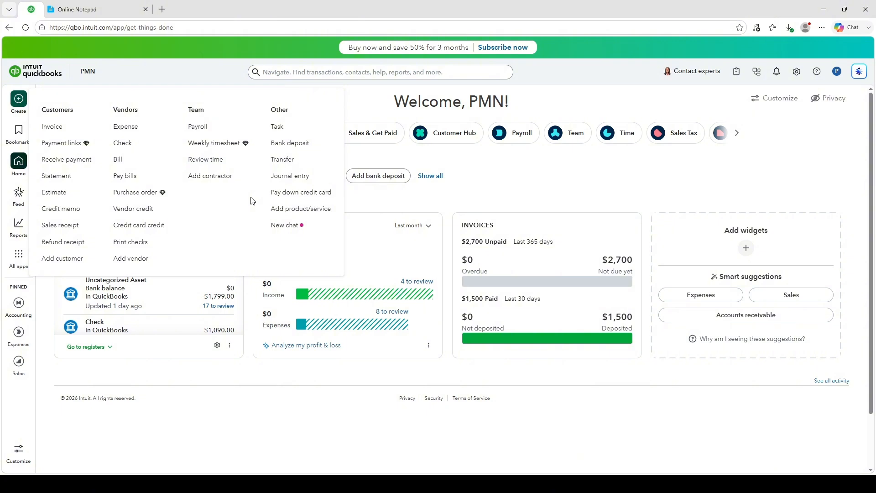
mouse_move(19, 100)
click(294, 147)
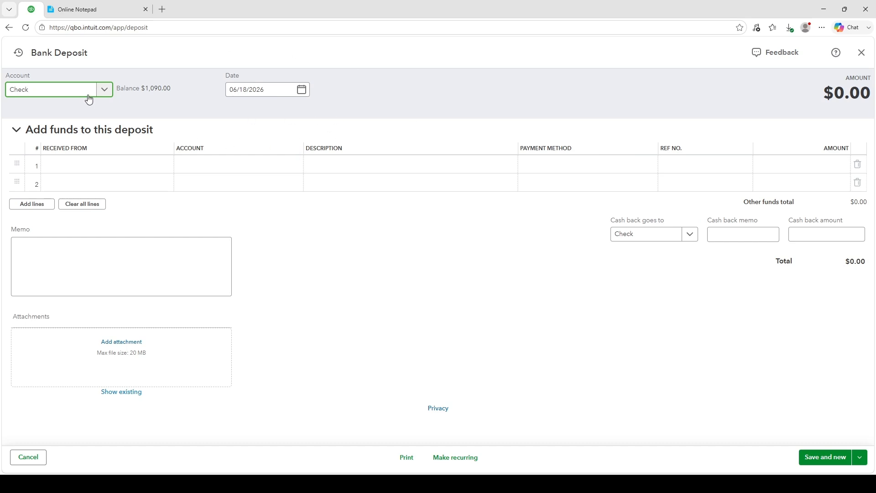
click(76, 98)
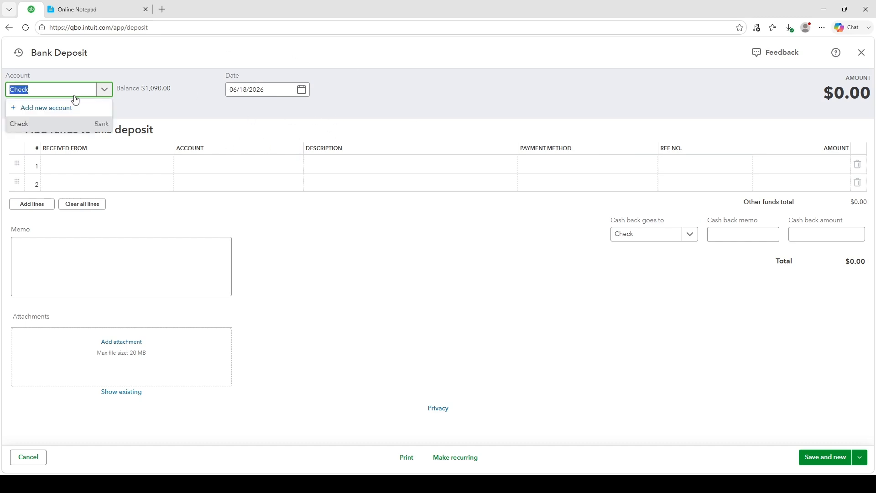
click(44, 110)
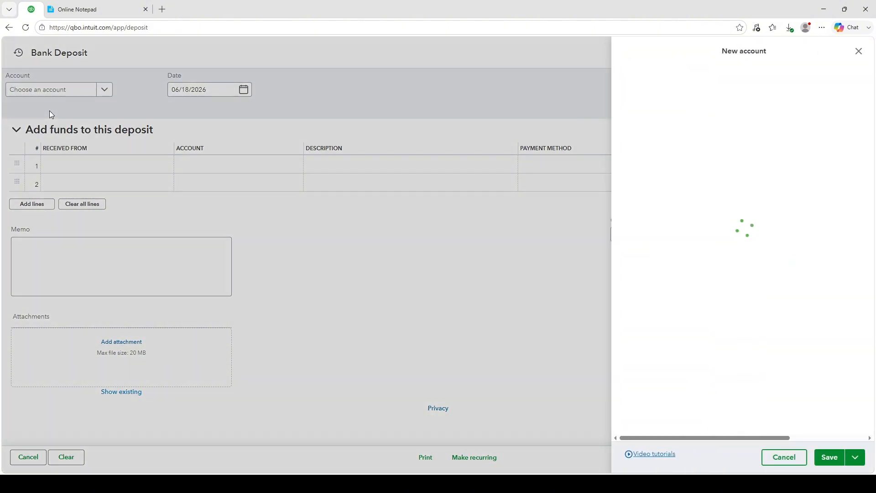
Step: Name the account New Account and set its account type to Bank with detail type Cash on hand
click(666, 93)
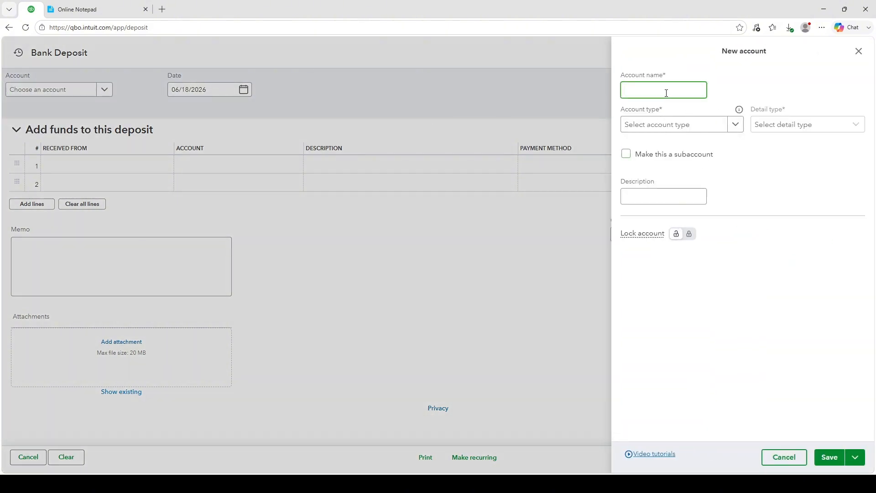
text(New Account)
click(700, 124)
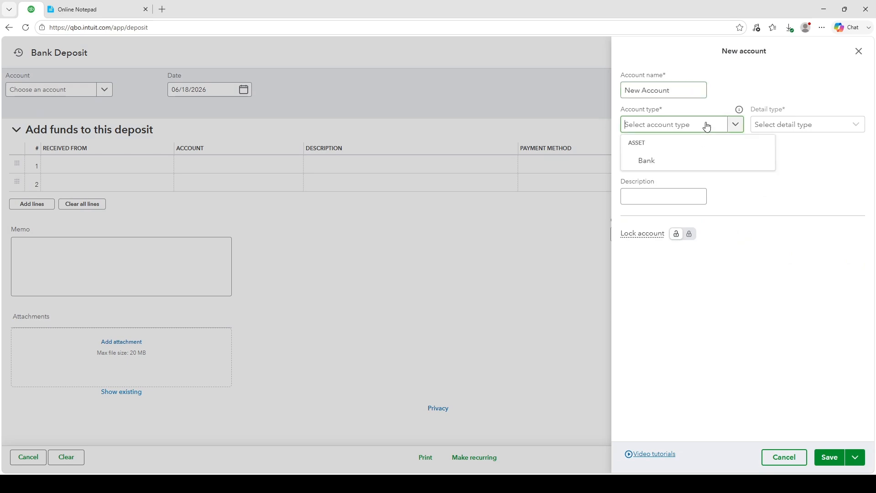
click(675, 158)
click(817, 123)
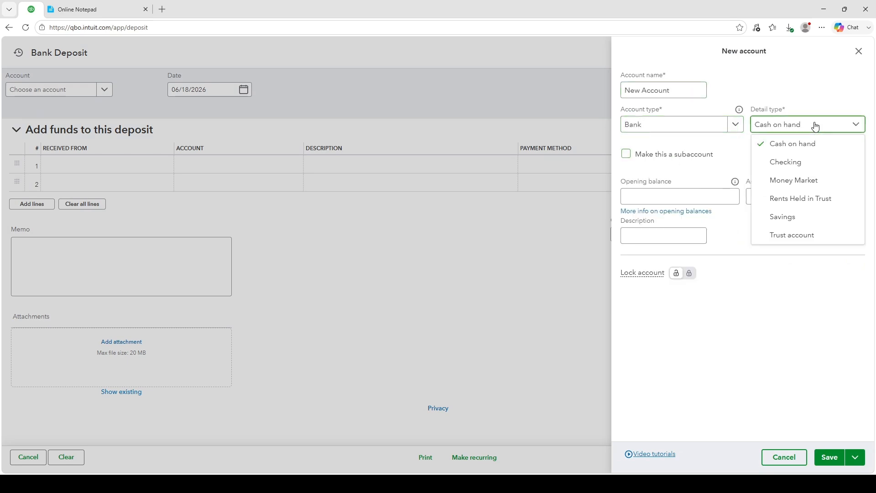
click(794, 146)
Step: Set the new account's opening balance to 20,000 as of 06/18/2026 and save the account
click(776, 196)
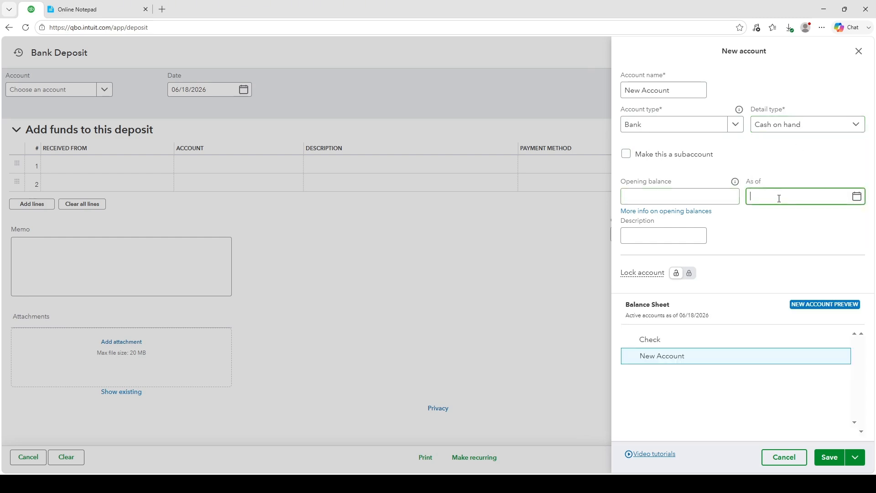
click(857, 197)
click(816, 282)
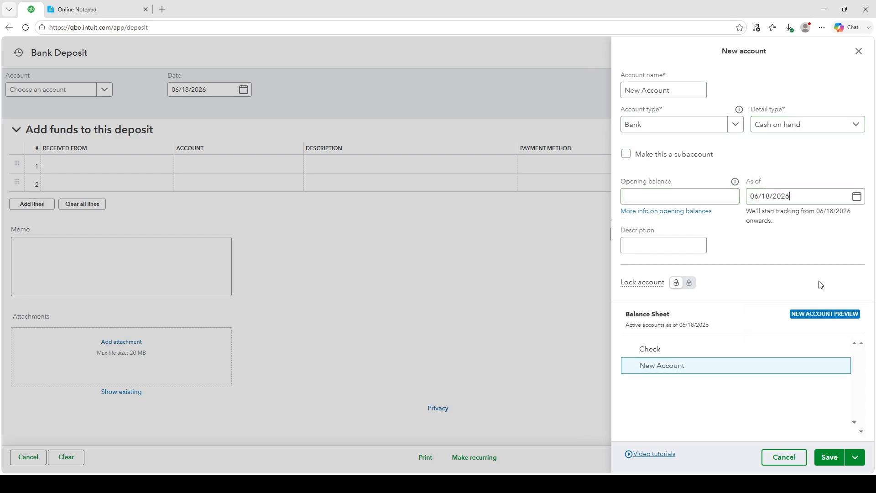
click(672, 193)
click(765, 426)
click(830, 457)
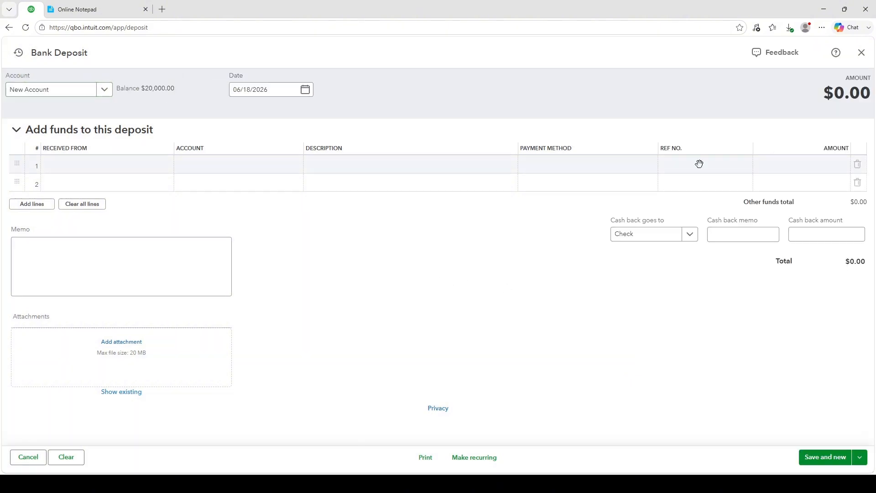
Step: Set the first deposit line as received from Owner and assign it to New Account
click(104, 165)
click(164, 165)
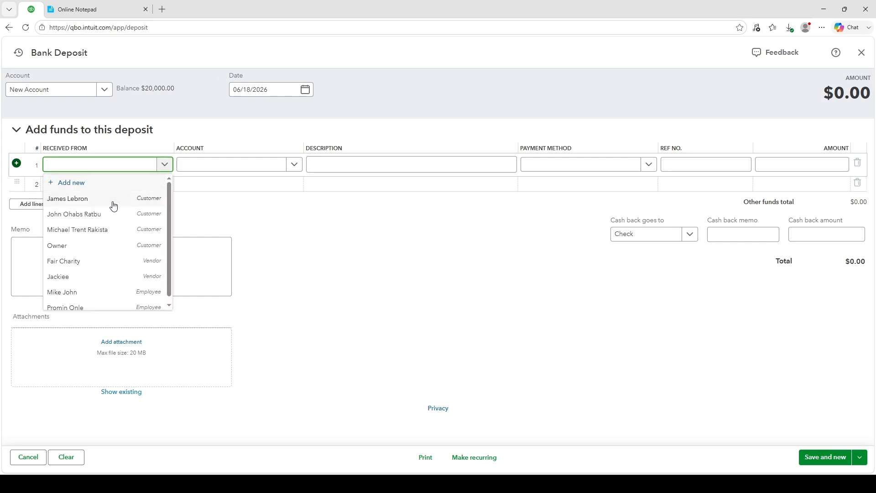
click(114, 246)
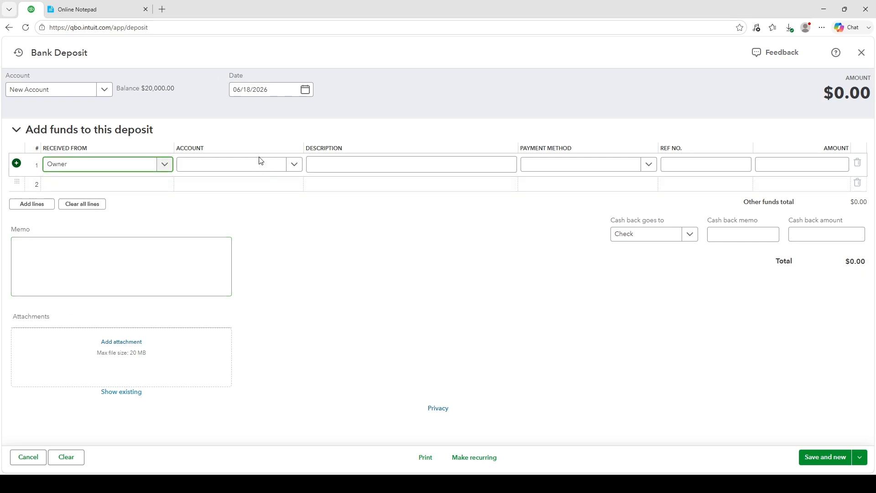
click(224, 165)
scroll(253, 245, down, 4)
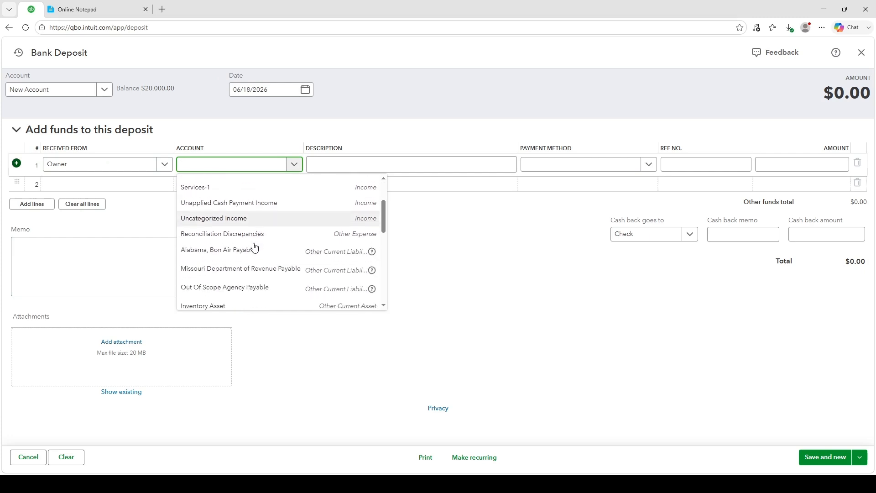
scroll(254, 247, down, 3)
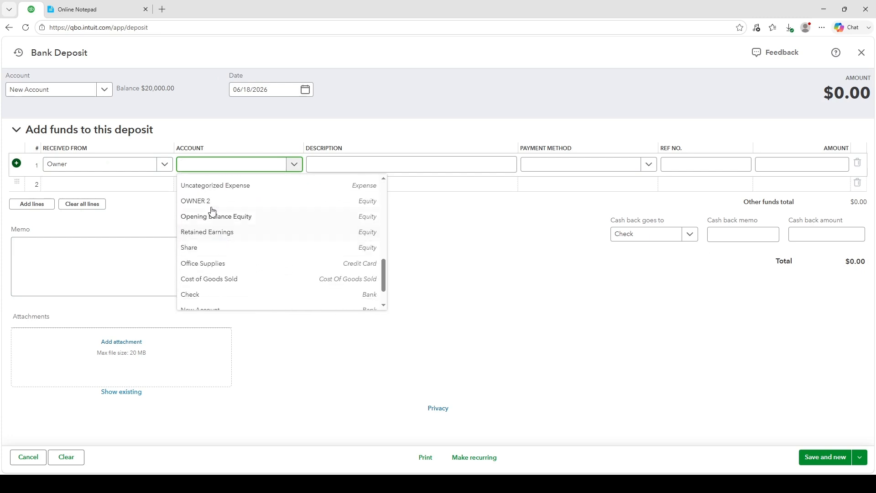
scroll(233, 250, down, 1)
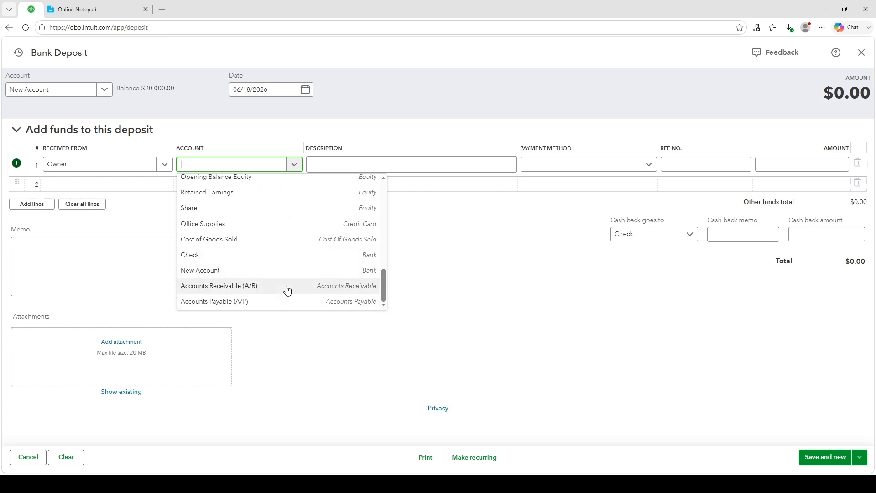
click(236, 271)
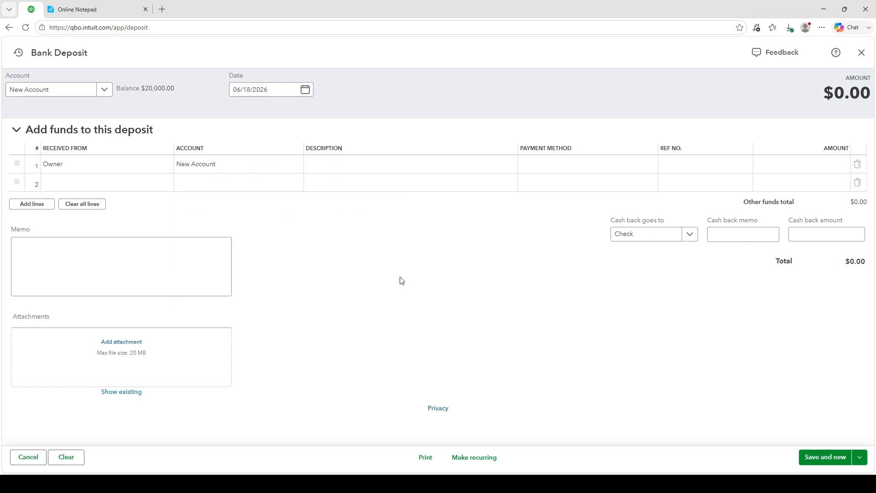
Step: Set the first deposit line's payment method to Cash and its amount to 10000
click(584, 168)
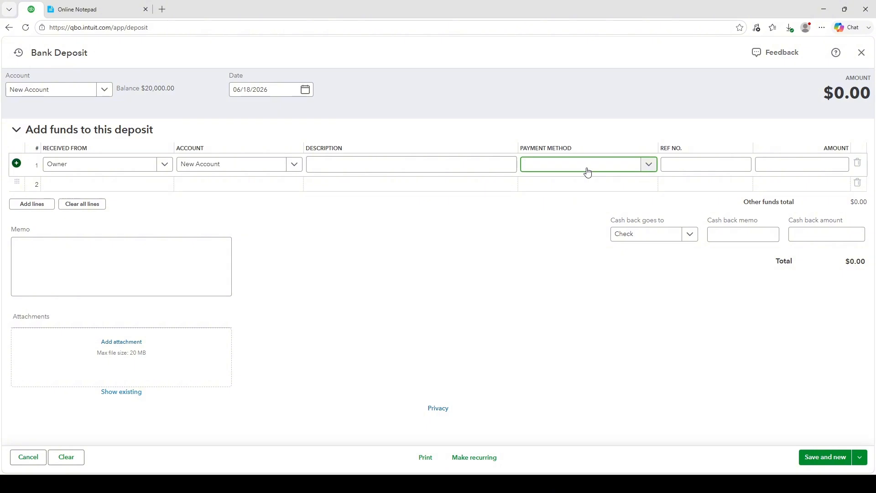
click(563, 218)
click(520, 260)
click(813, 164)
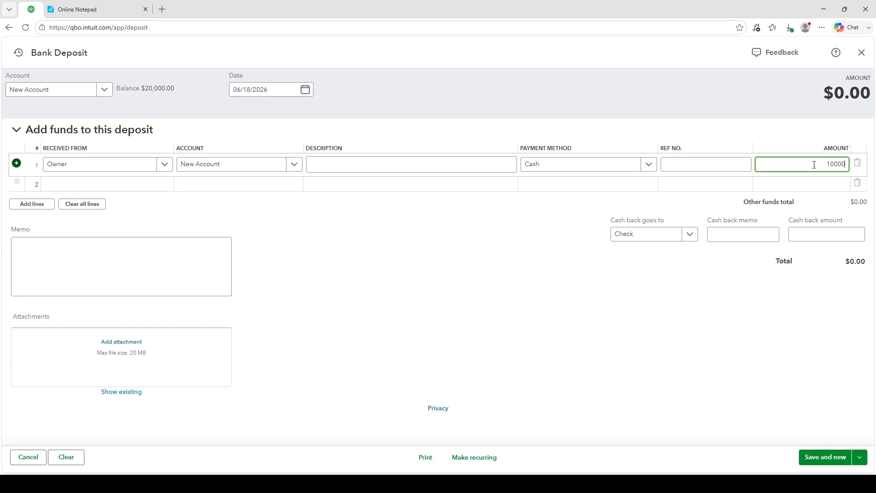
click(769, 319)
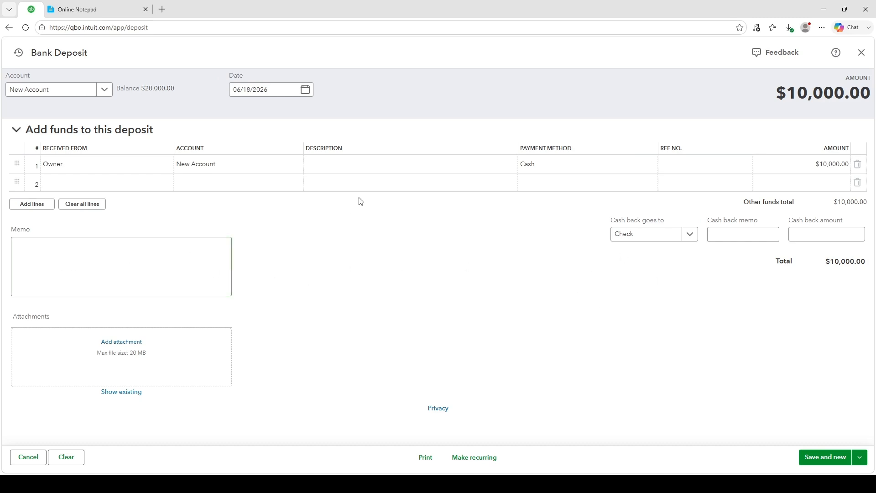
click(404, 165)
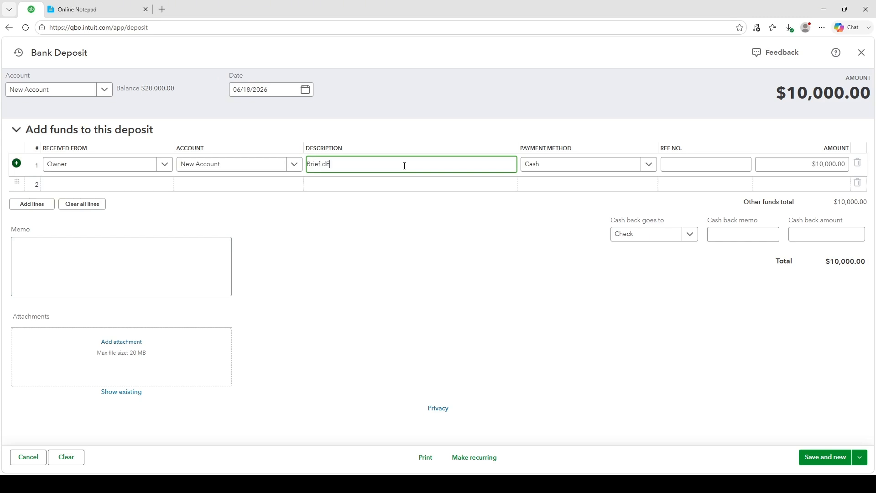
text(Brief Description)
key(ctrl+a)
key(BackSpace)
click(411, 268)
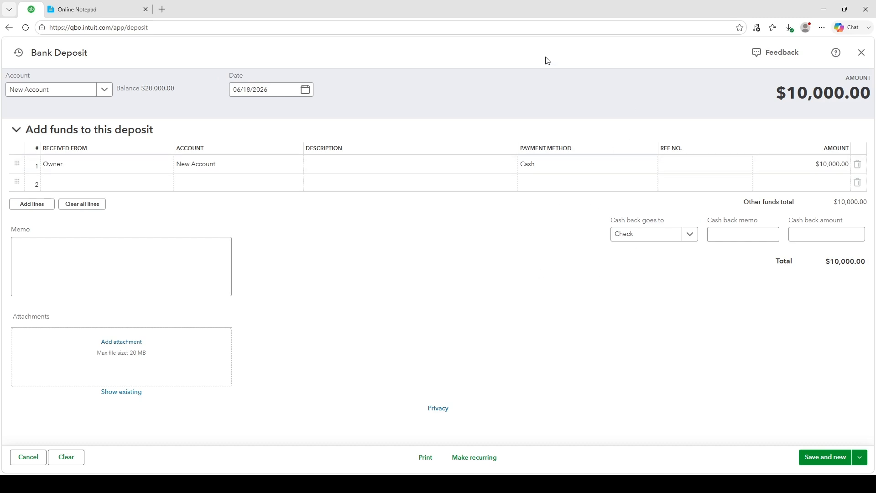
click(570, 173)
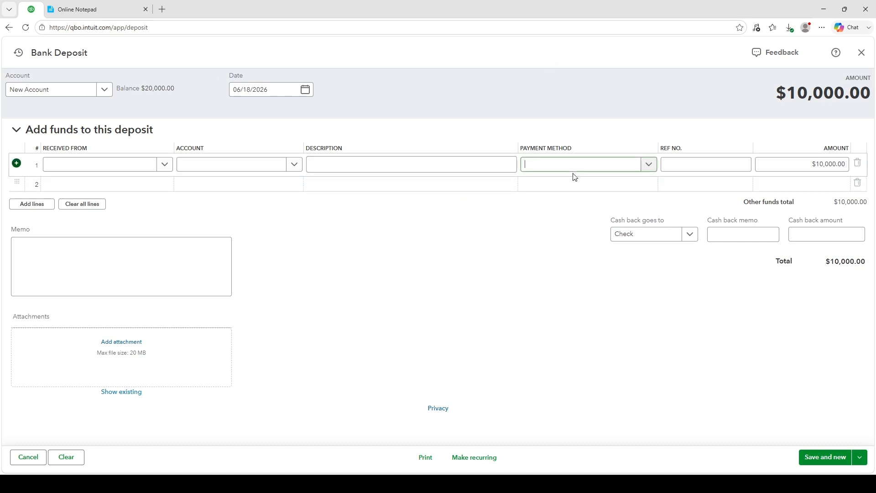
click(639, 168)
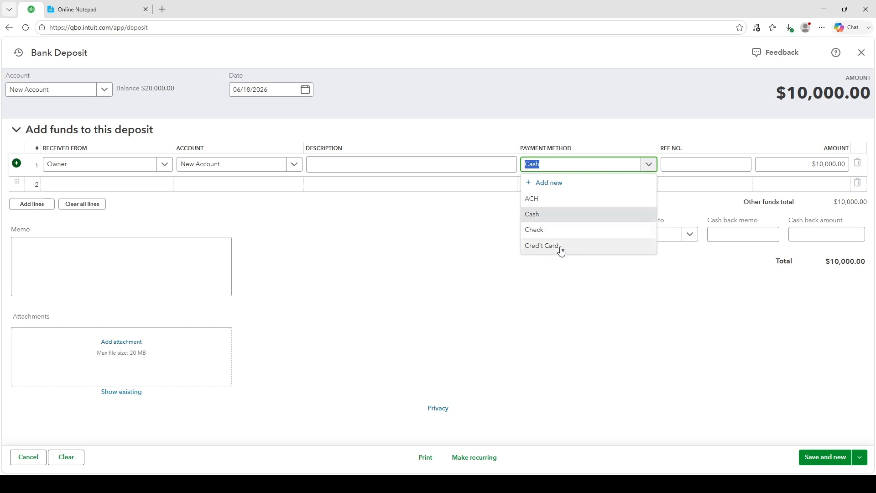
click(549, 215)
click(548, 279)
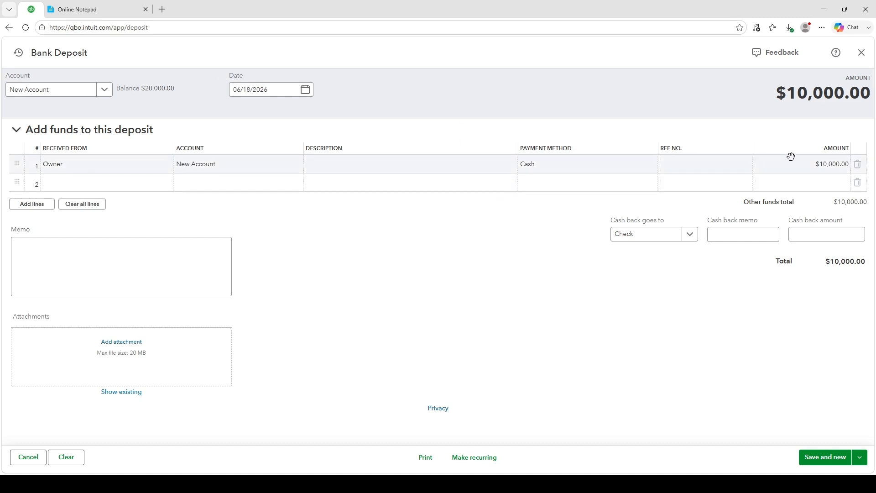
click(820, 164)
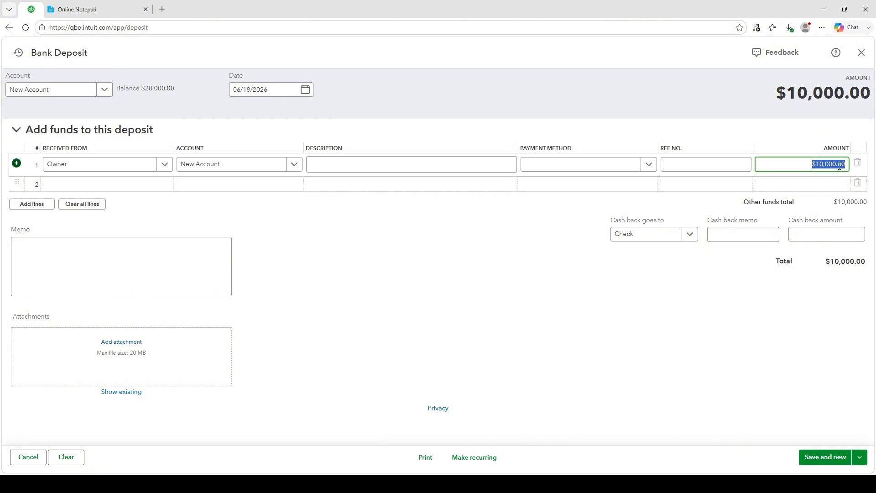
click(757, 323)
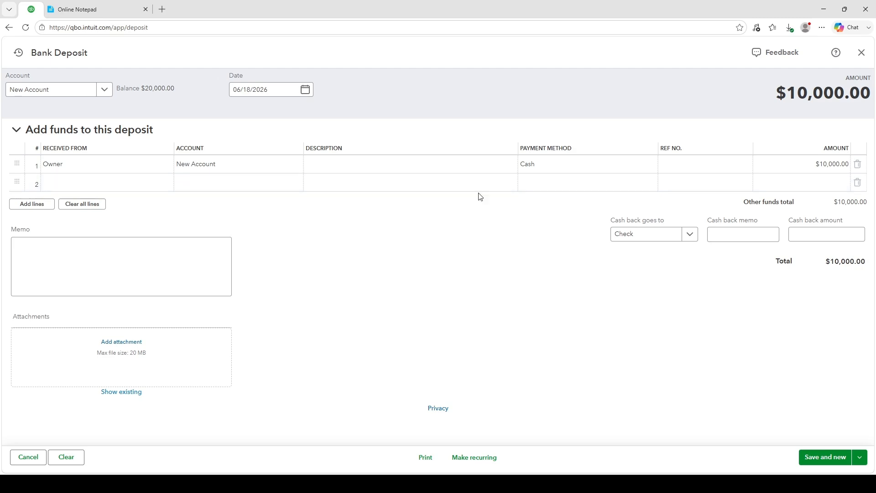
Step: Save the bank deposit and close the deposit form
click(819, 457)
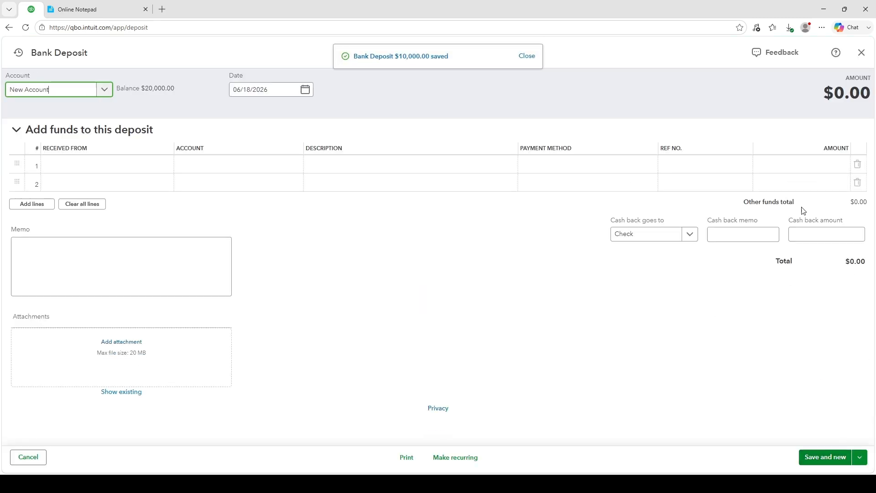
drag(449, 57, 350, 60)
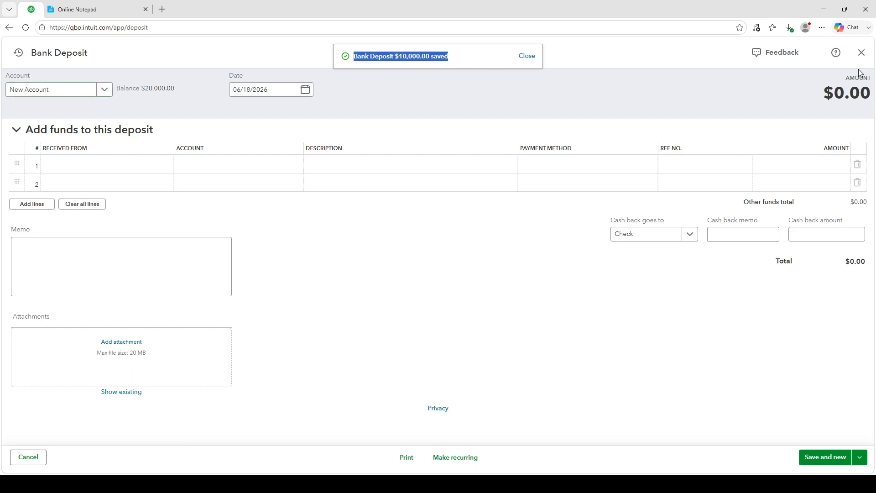
click(861, 53)
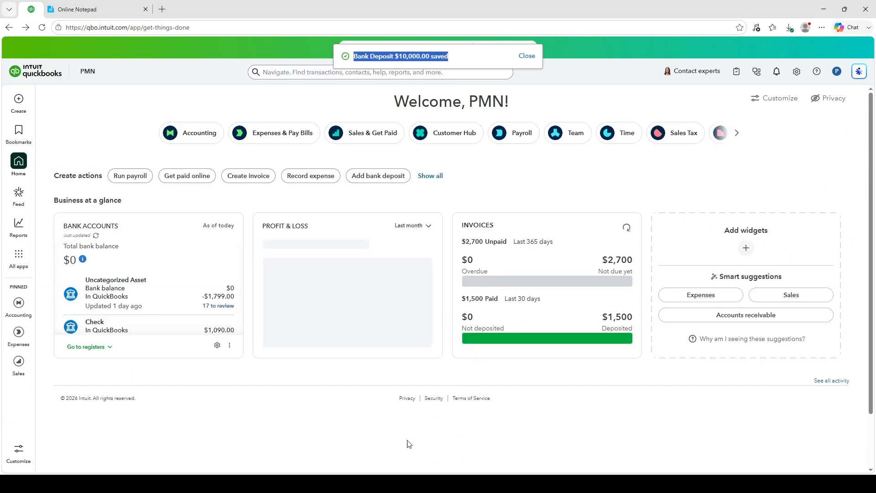